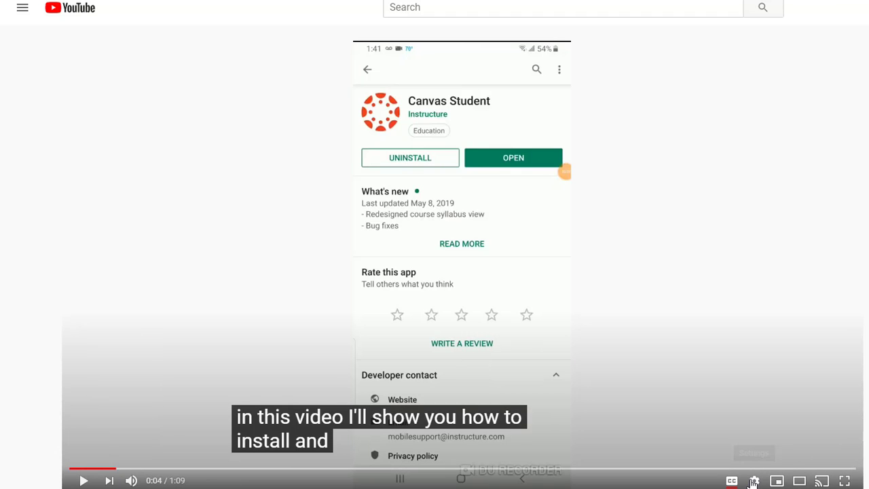
Check the player settings: the only subtitle track is English (auto-generated), then scroll down the watch page
click(754, 480)
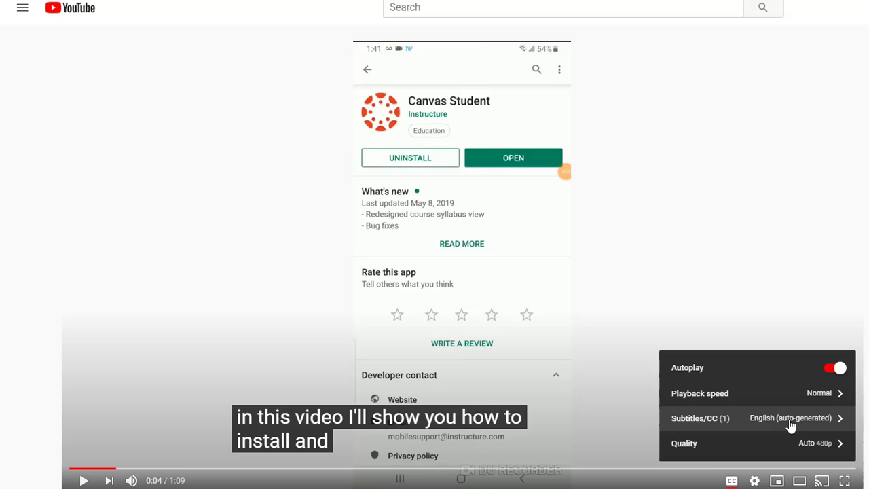
scroll(793, 434, down, 2)
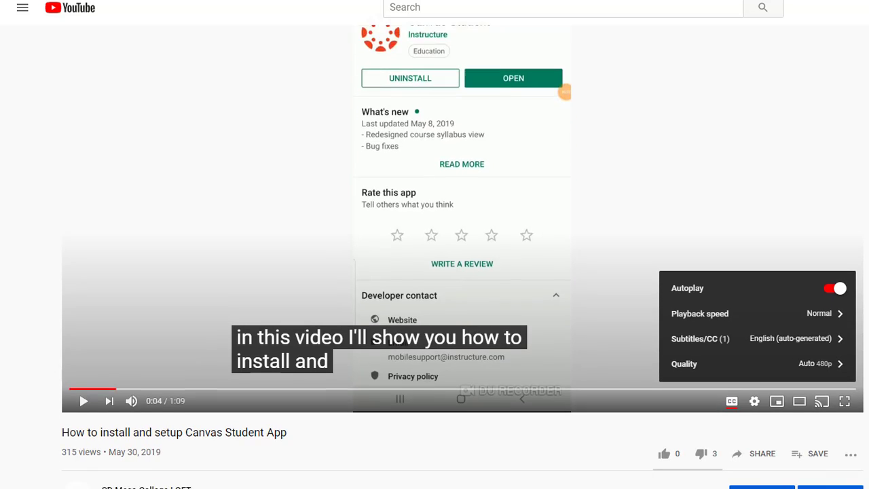
Open the Canvas Student App video's published English (Automatic) subtitles from its Studio Subtitles page
click(830, 455)
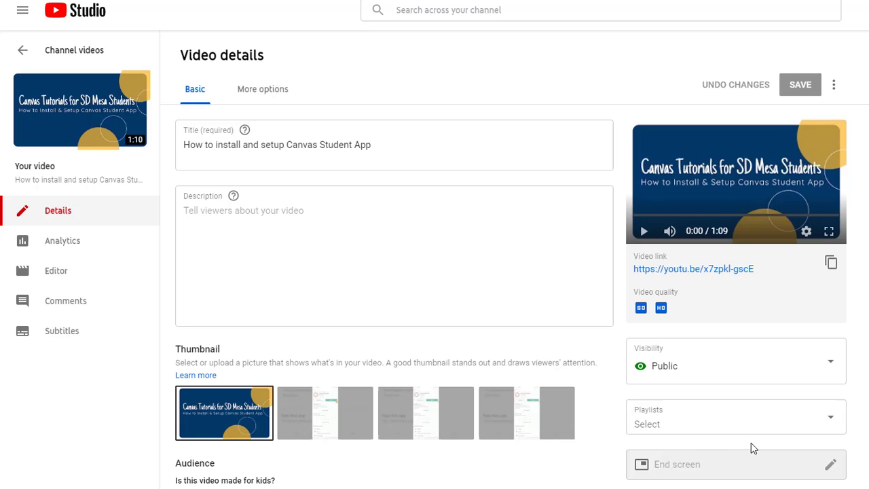
click(61, 332)
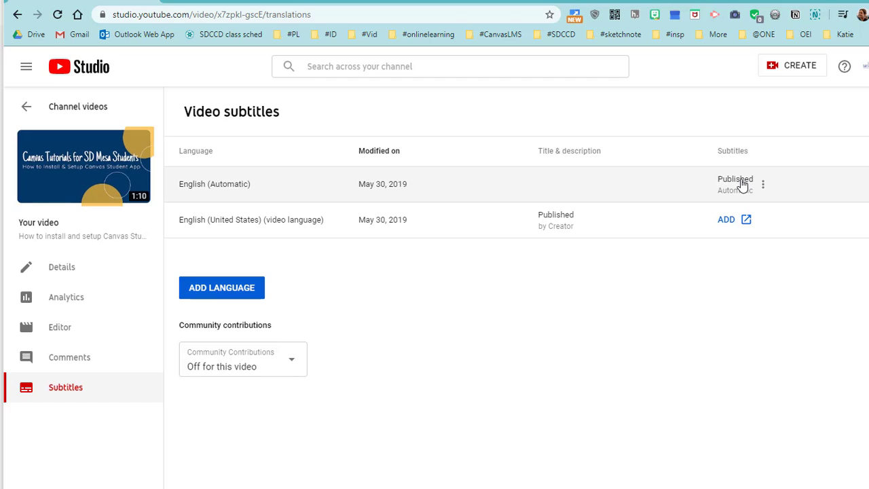
click(742, 185)
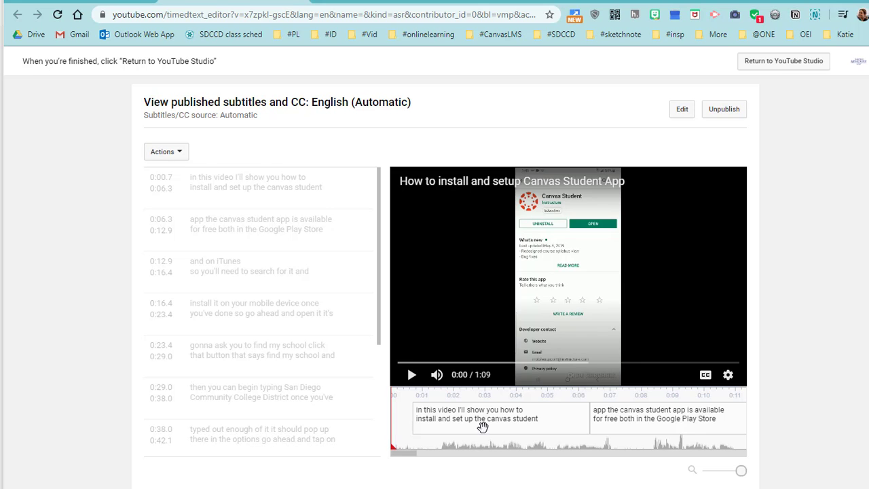
Start editing captions and capitalize 'I' and 'Canvas Student' in the first caption
click(681, 113)
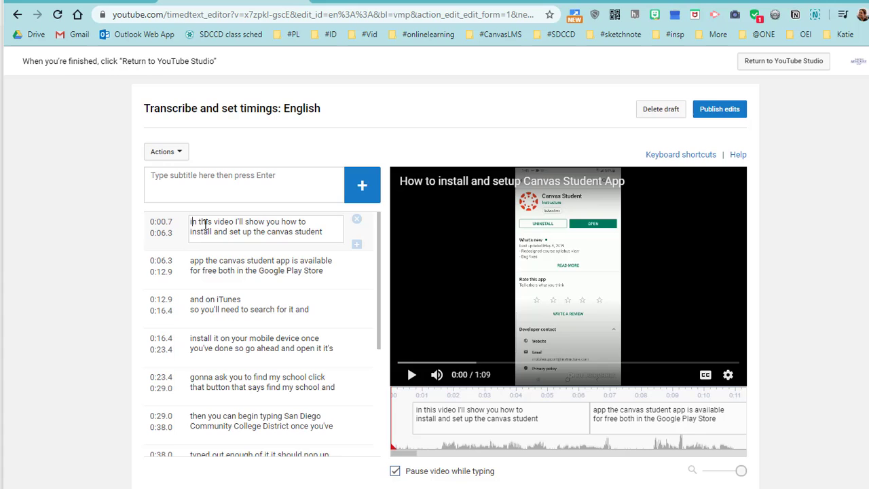
key(Delete)
text(I)
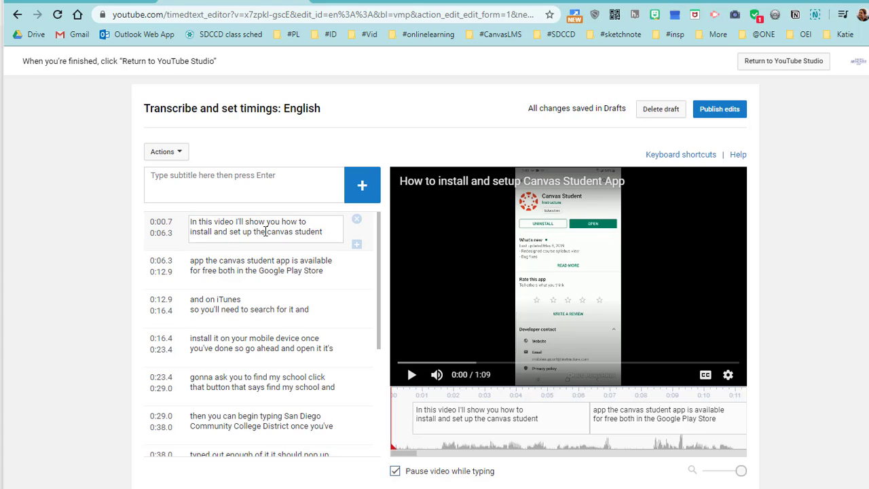
key(Delete)
text(C)
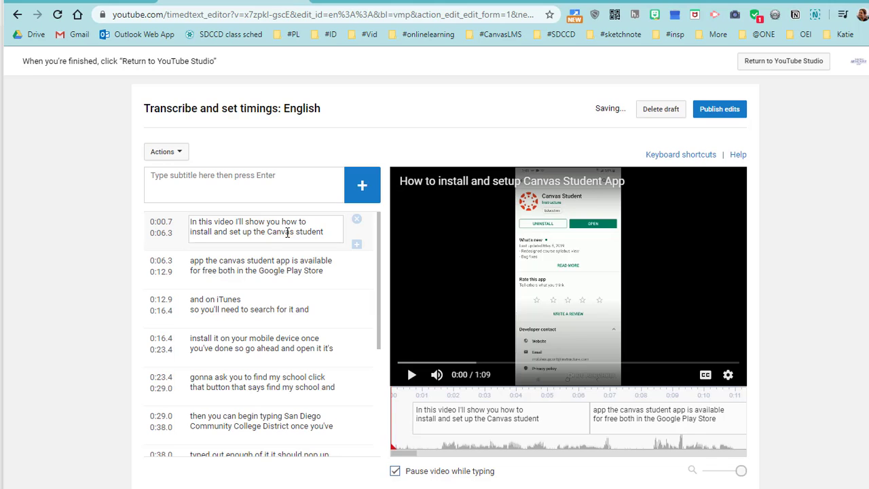
click(297, 232)
key(Delete)
text(S)
In the second caption, add a period after 'app' and capitalize 'The' and 'Canvas Student'
click(201, 260)
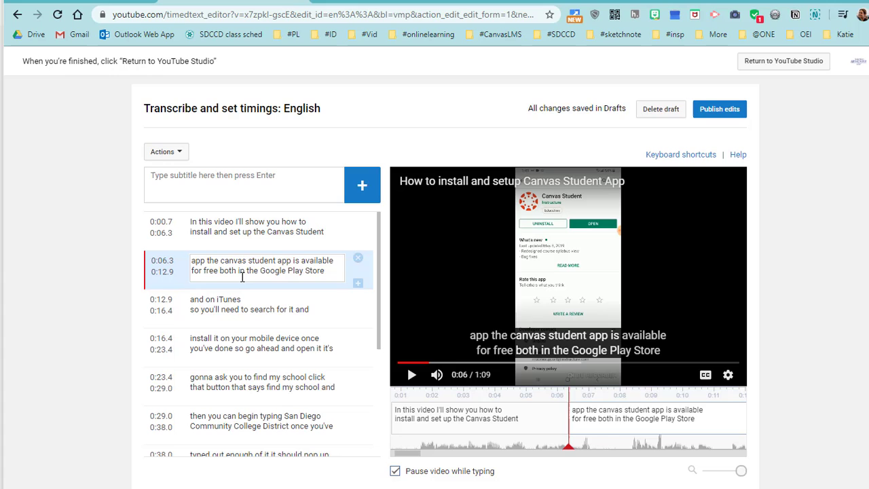
text(.)
key(Delete)
text(T)
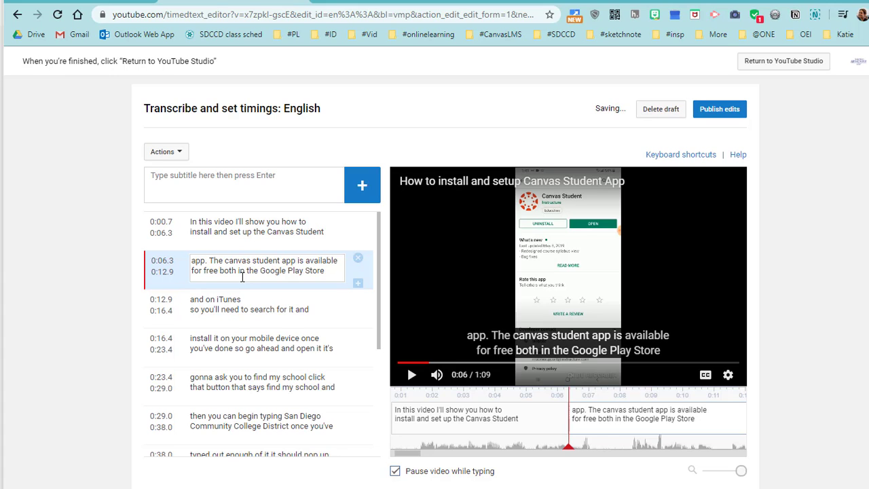
key(BackSpace)
text(C)
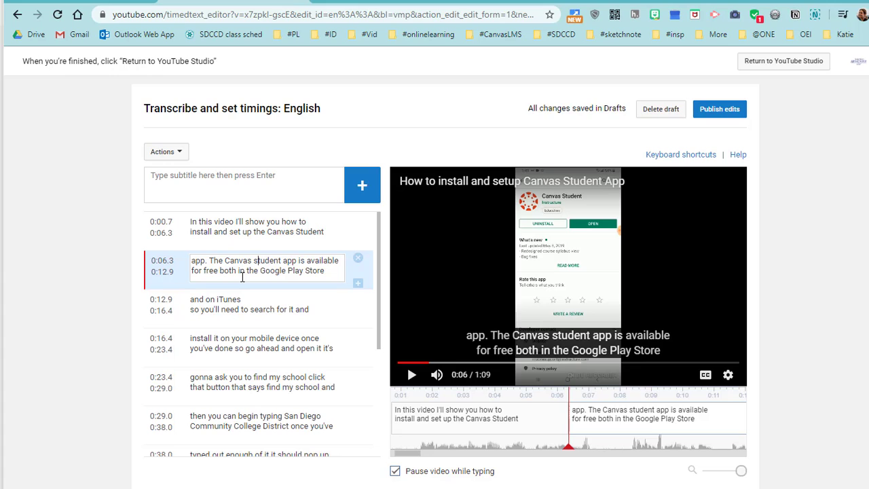
key(BackSpace)
text(S)
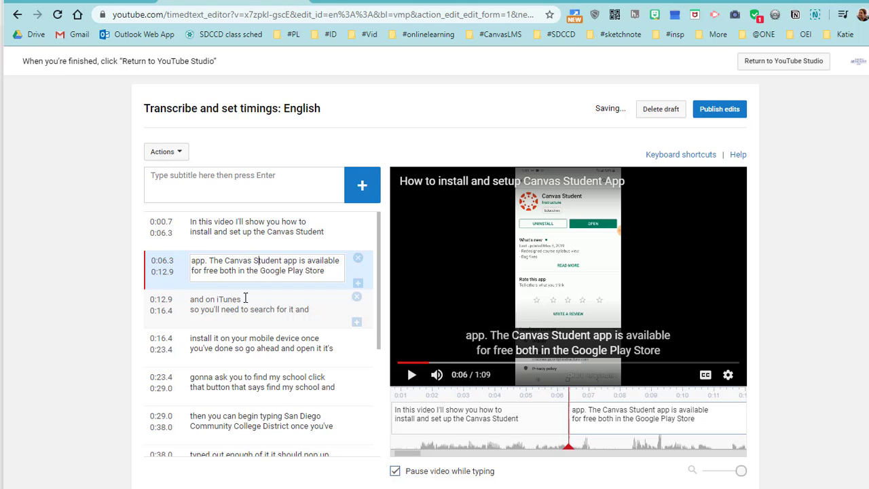
Add a comma after 'iTunes' and make it 'device. Once' in the third and fourth captions
click(246, 298)
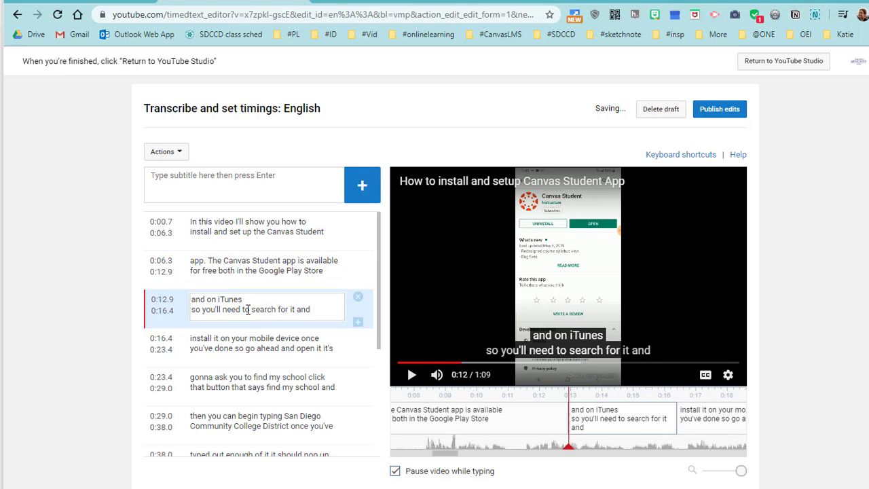
text(,)
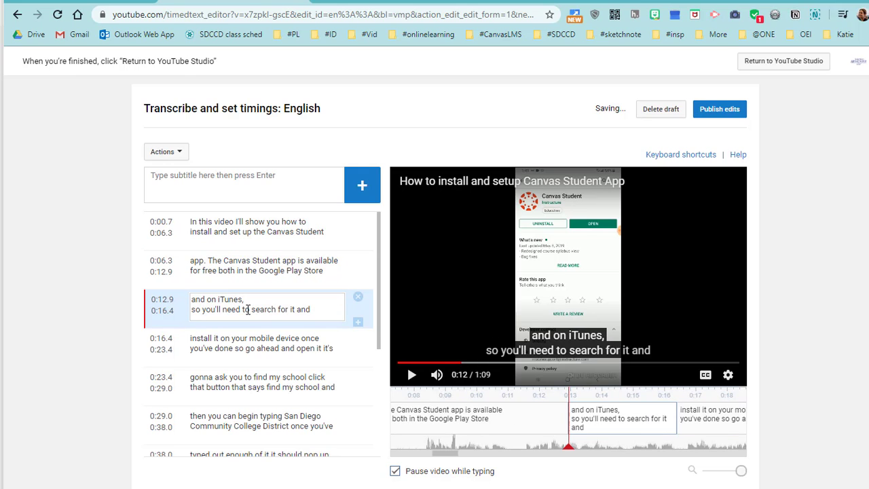
click(299, 341)
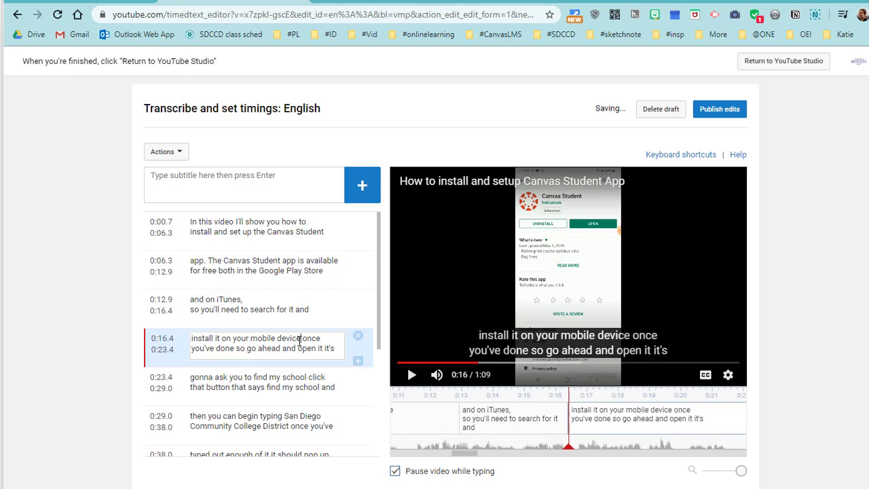
text(.)
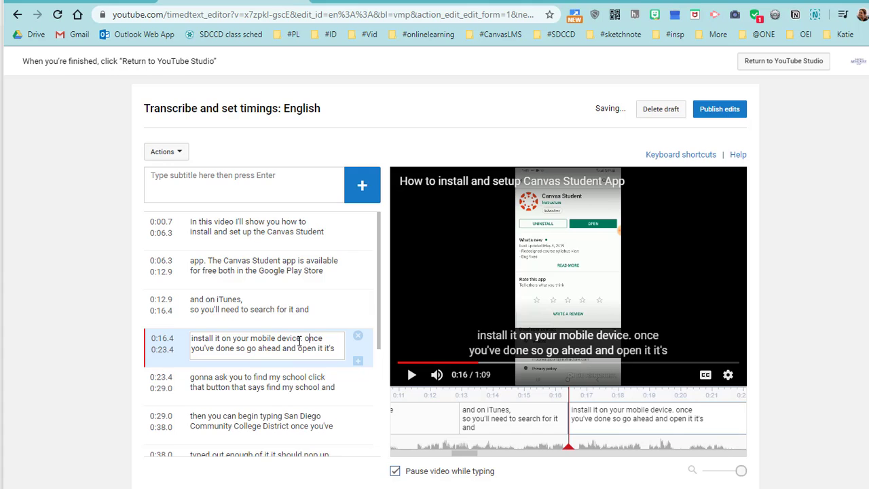
key(Right)
key(Delete)
text(O)
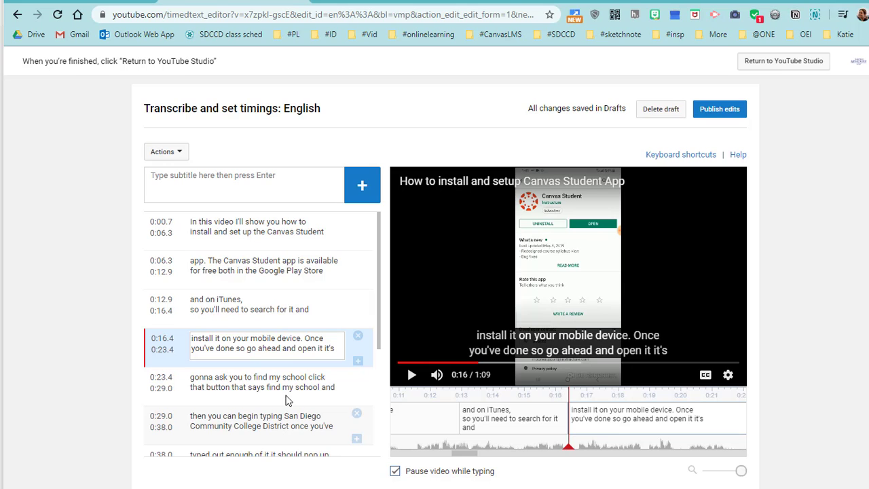
Publish the corrected English captions, then unpublish English (Automatic) and delete its draft
click(724, 114)
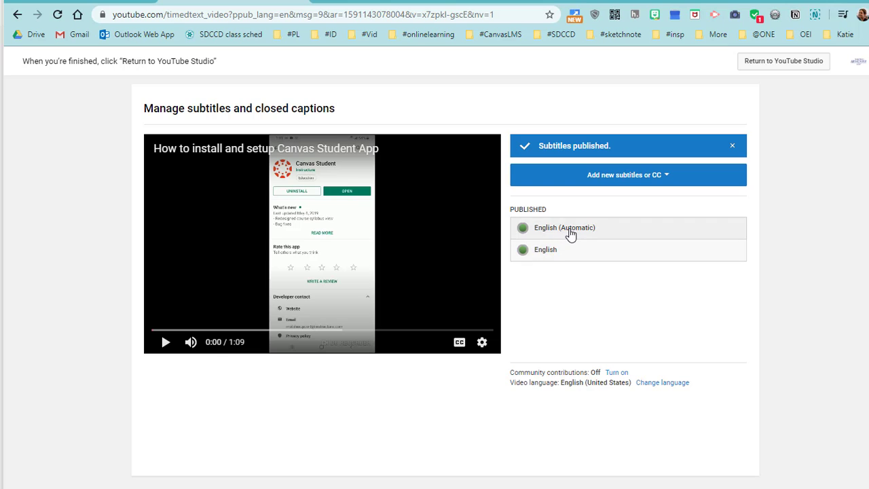
click(569, 231)
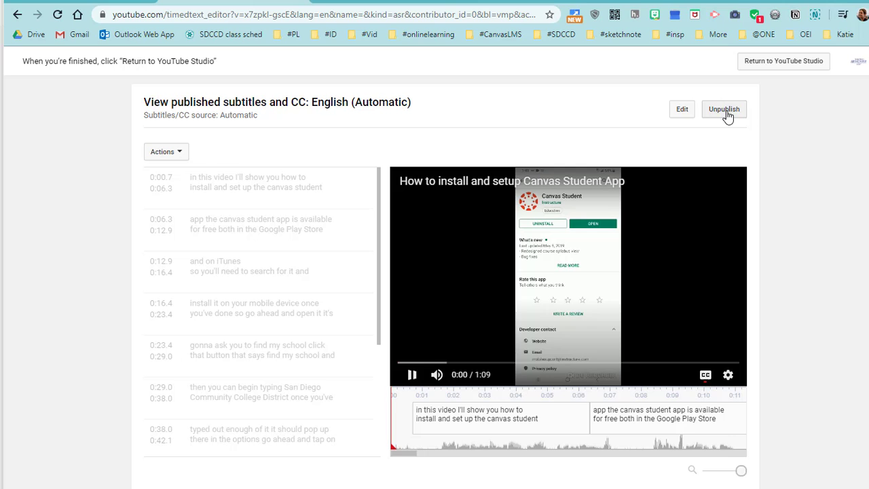
click(726, 113)
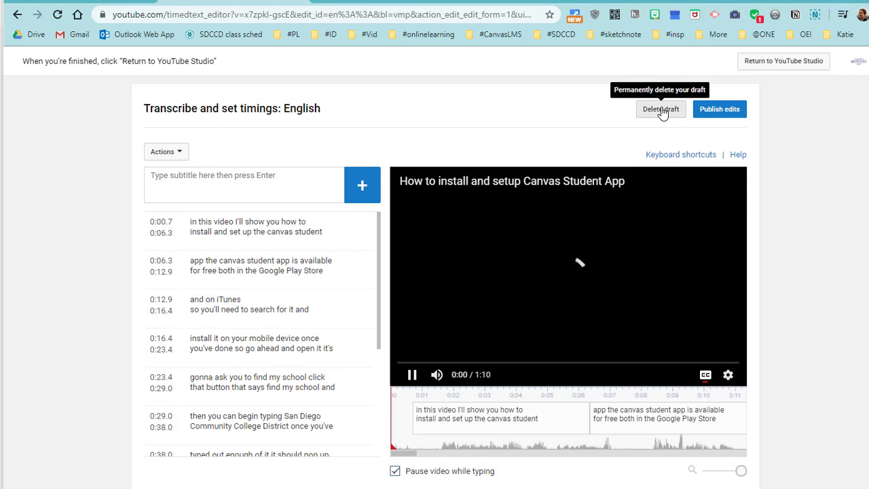
click(661, 110)
click(551, 333)
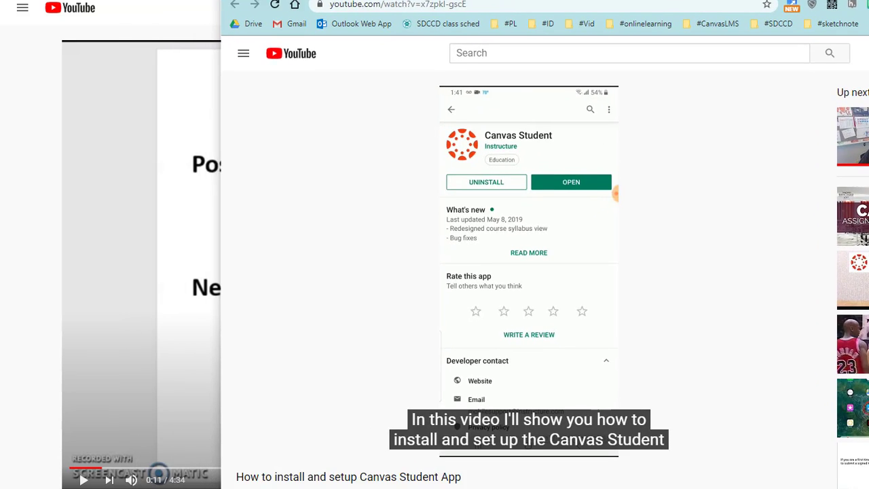
Pause at 0:07 and confirm English is the only remaining subtitle track in player settings
click(261, 439)
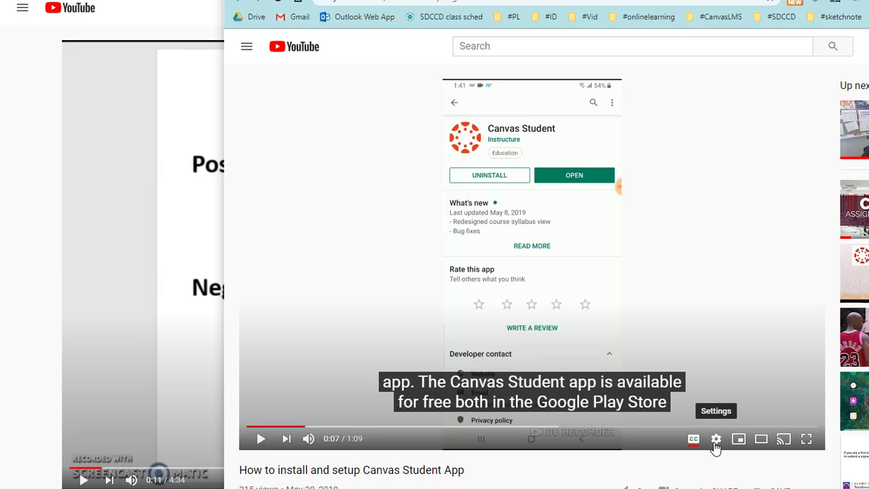
click(716, 440)
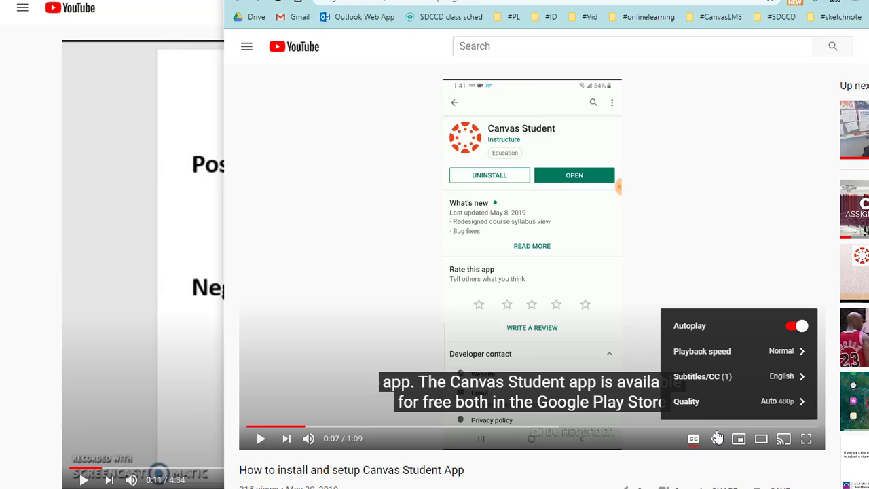